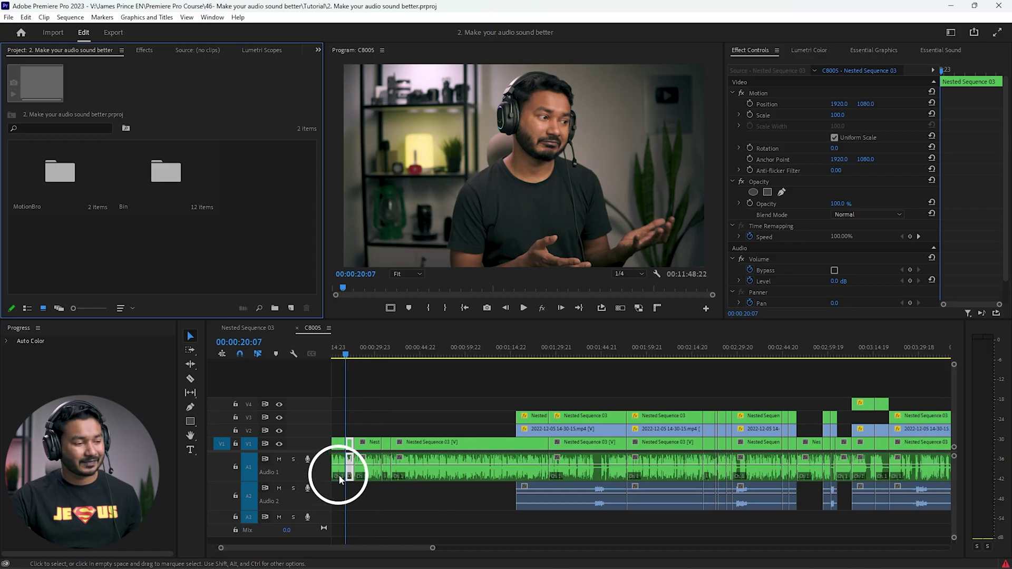
Step: Park the Premiere playhead at 00:00:15:10 and target the empty stretch of track V2
alt+click(340, 477)
scroll(402, 470, up, 6)
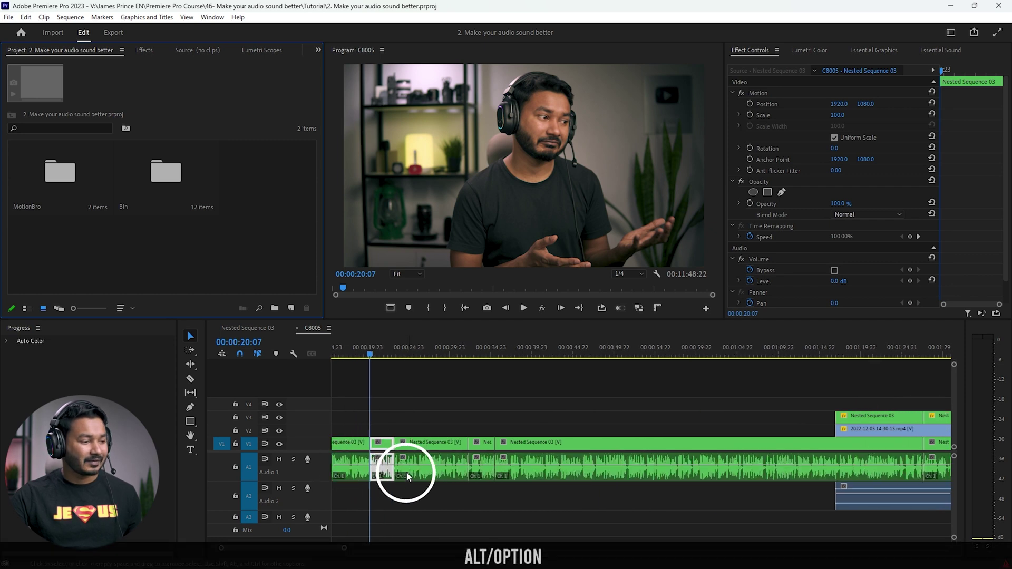
drag(439, 357, 458, 355)
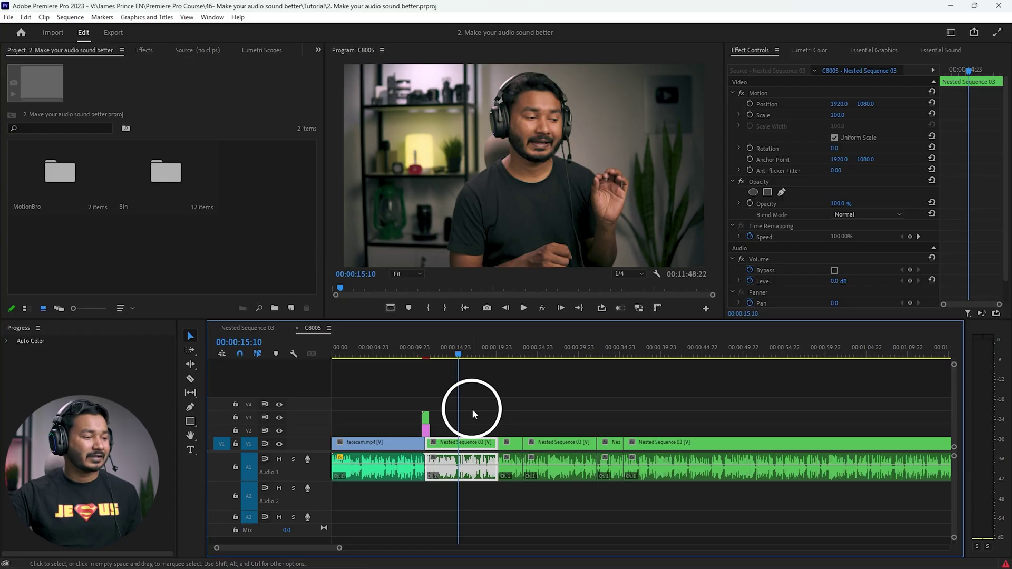
click(465, 407)
click(501, 427)
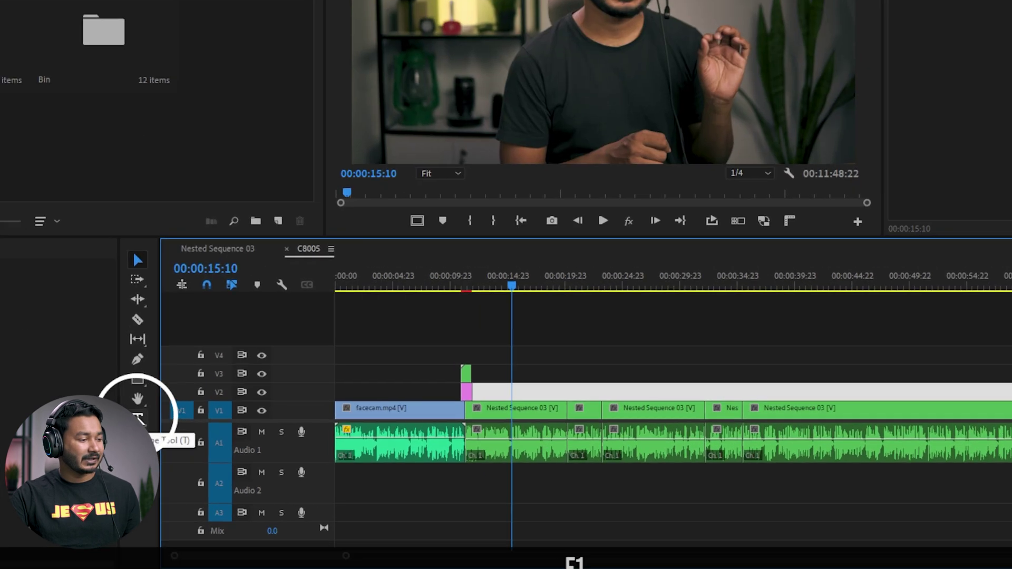
click(190, 449)
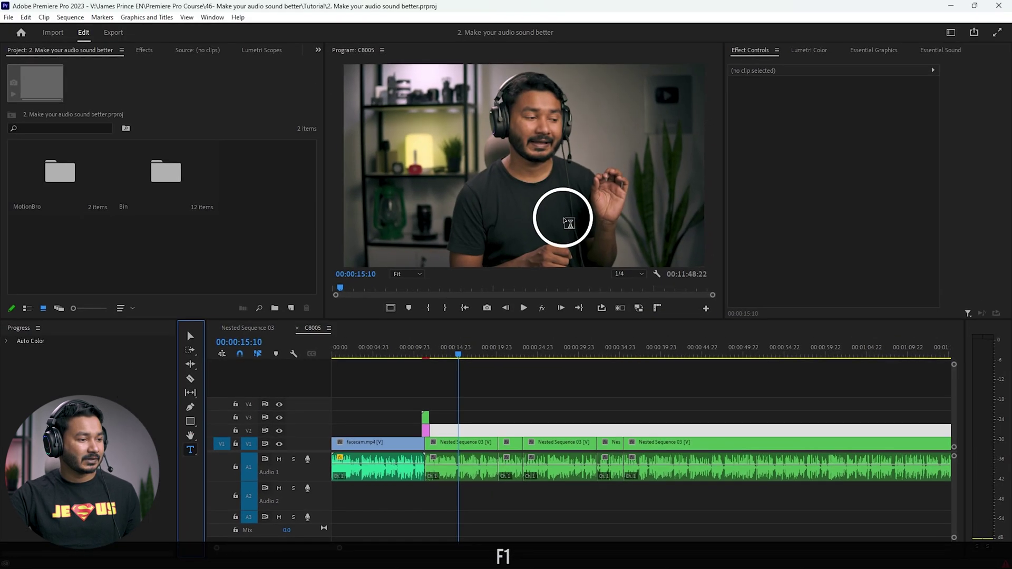
click(398, 225)
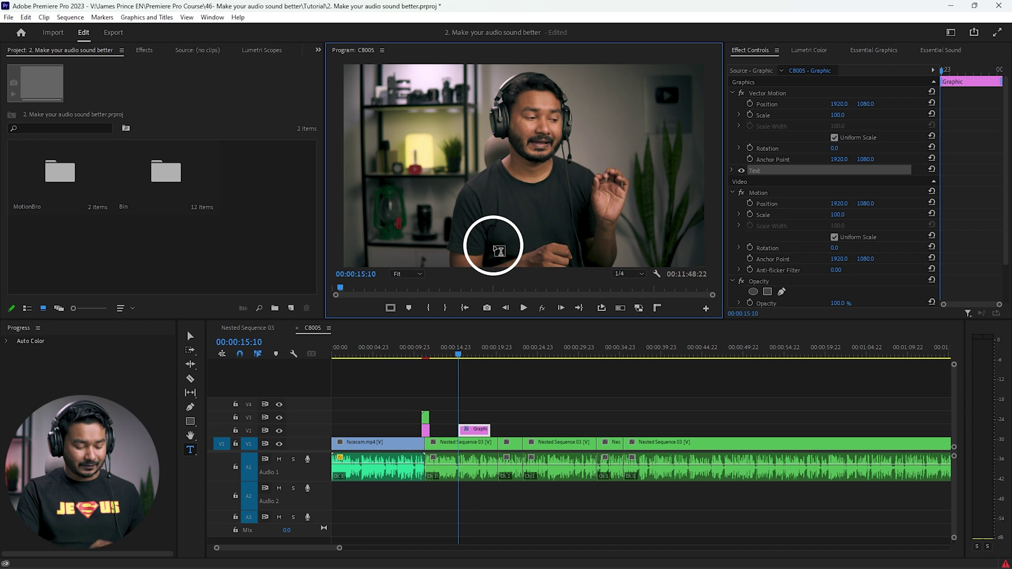
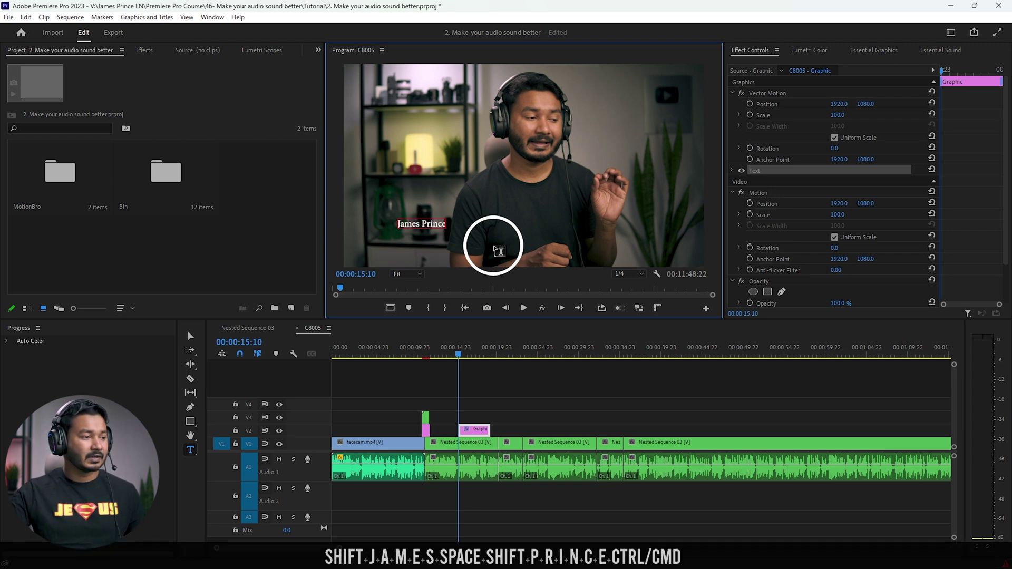
key(ctrl+a)
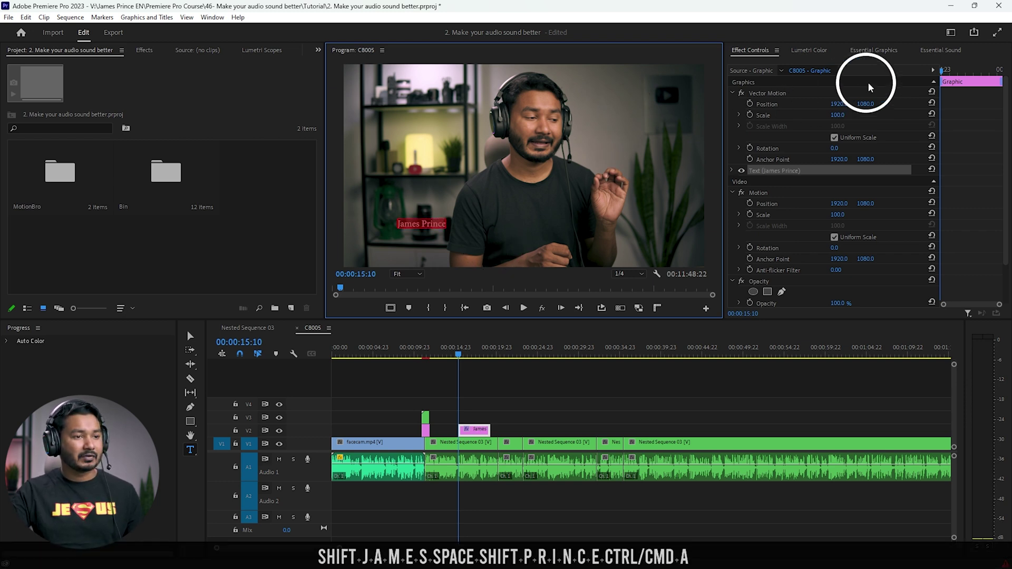
click(873, 51)
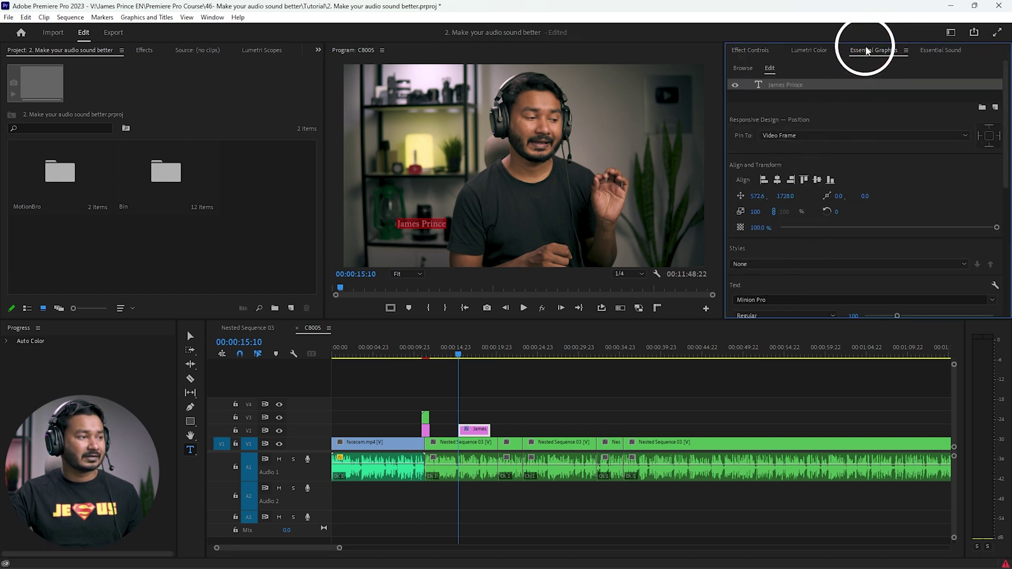
click(211, 17)
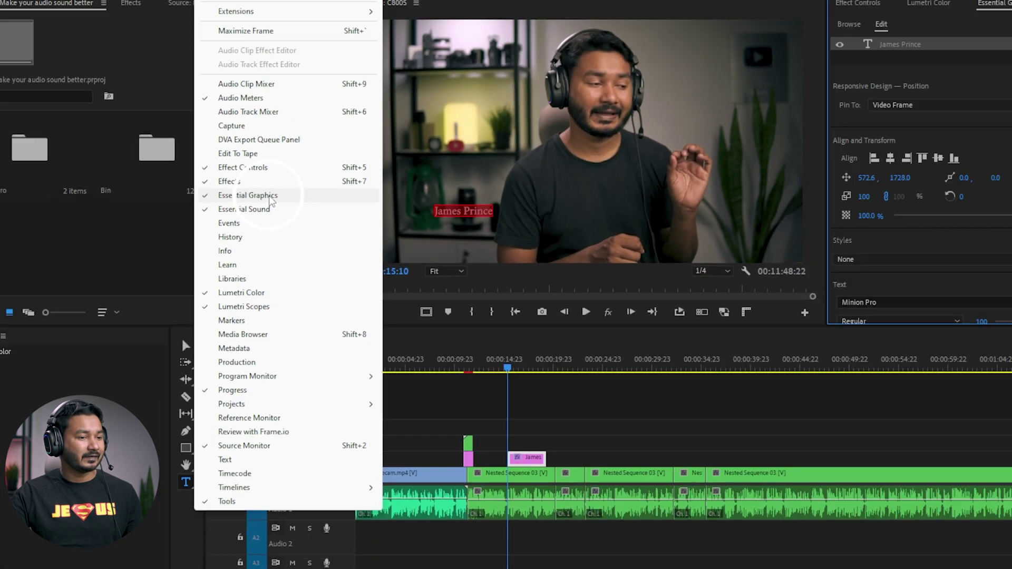
click(257, 216)
scroll(805, 225, down, 2)
click(771, 235)
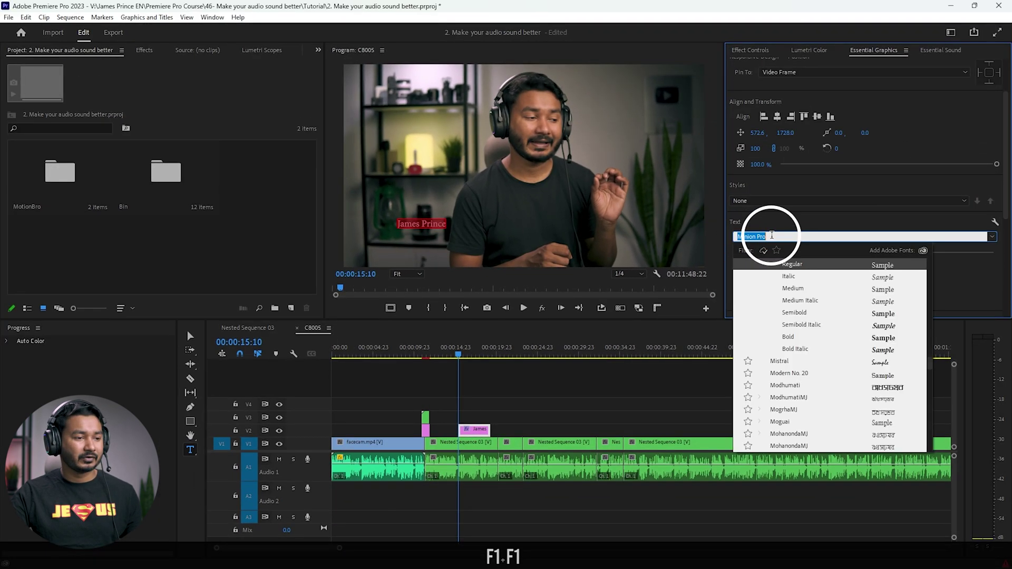
text(beb)
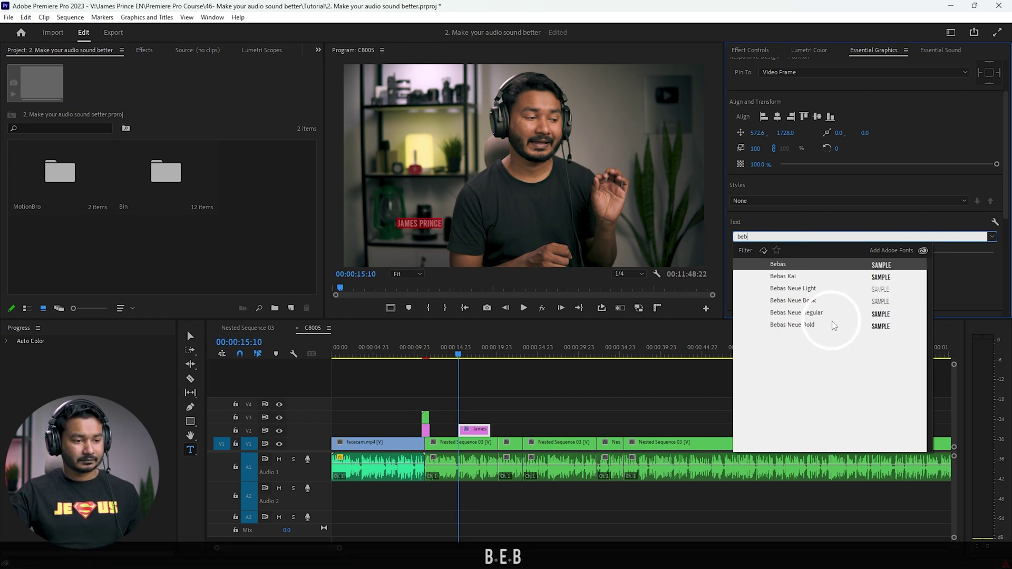
click(811, 324)
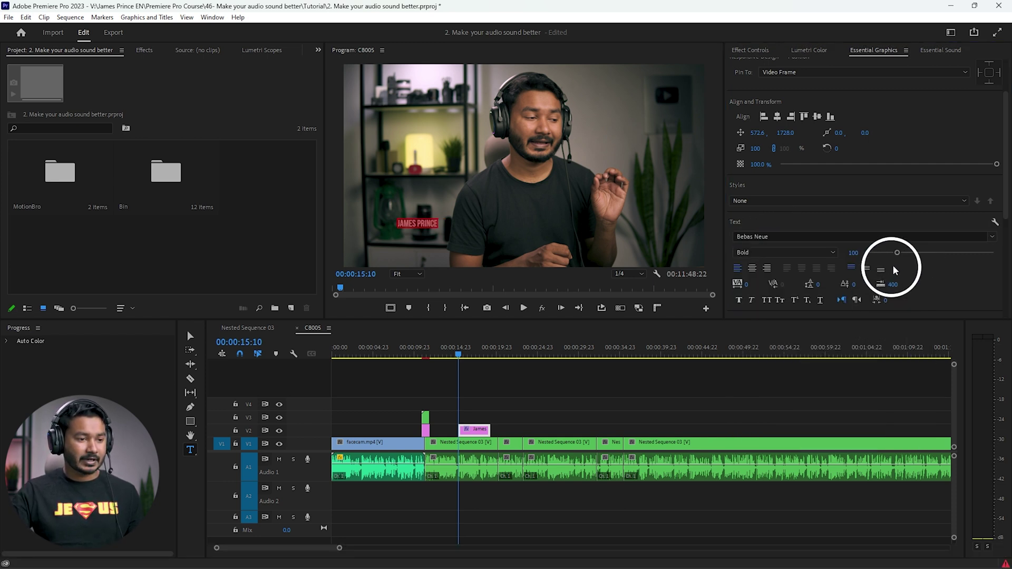
drag(896, 256, 922, 256)
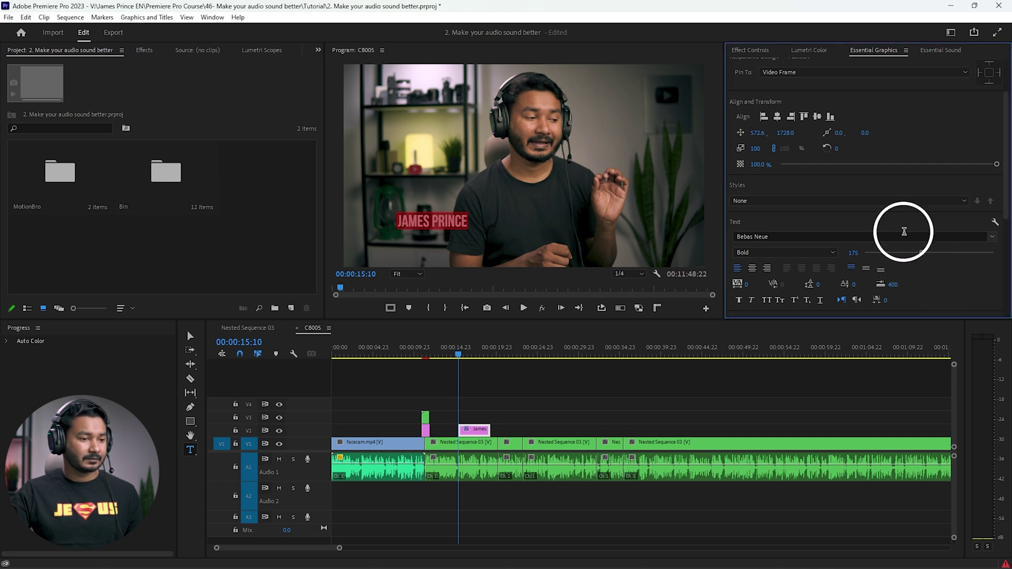
scroll(931, 275, down, 5)
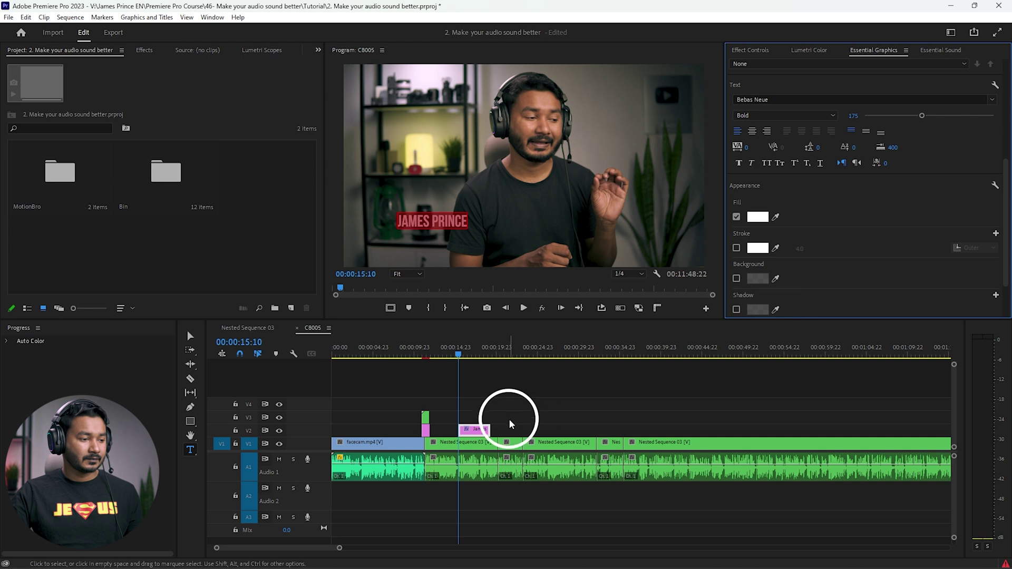
click(190, 335)
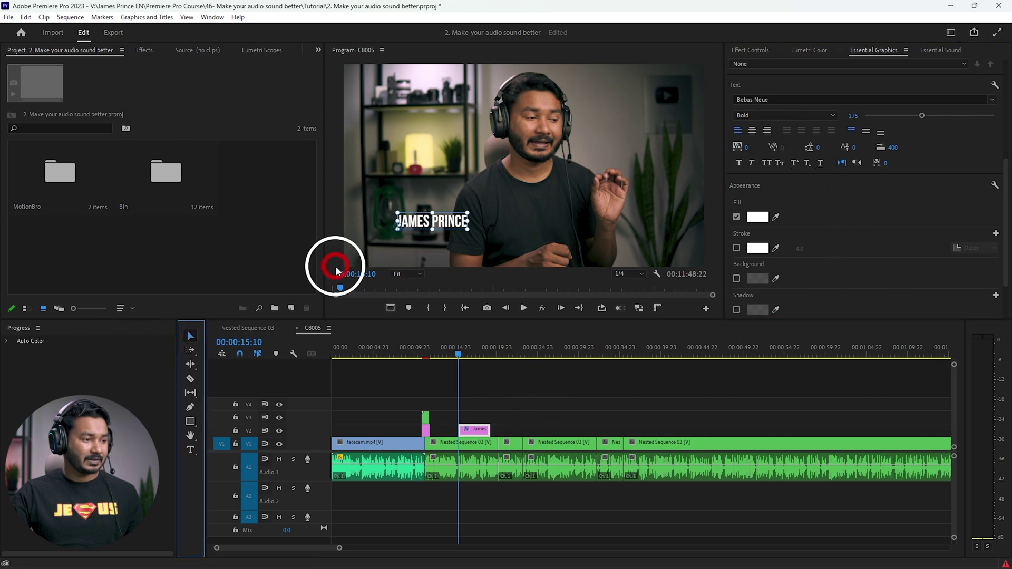
drag(451, 225, 435, 239)
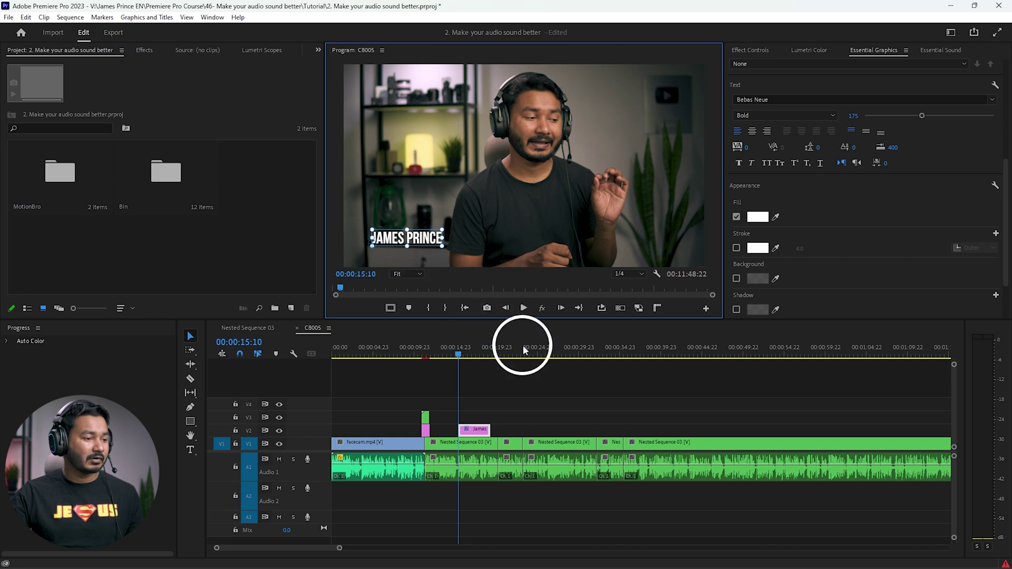
click(525, 405)
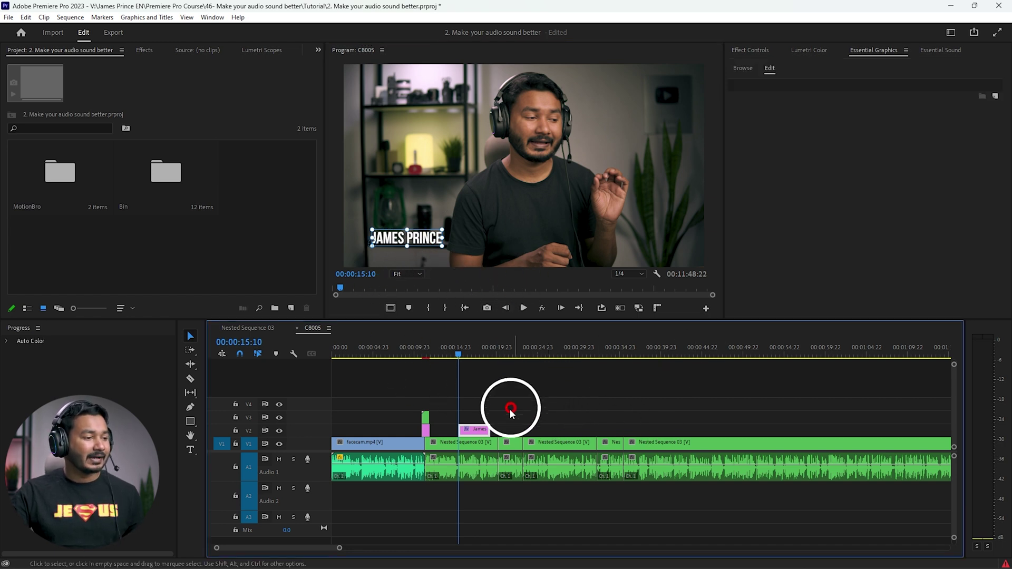
scroll(457, 390, up, 2)
scroll(465, 354, up, 2)
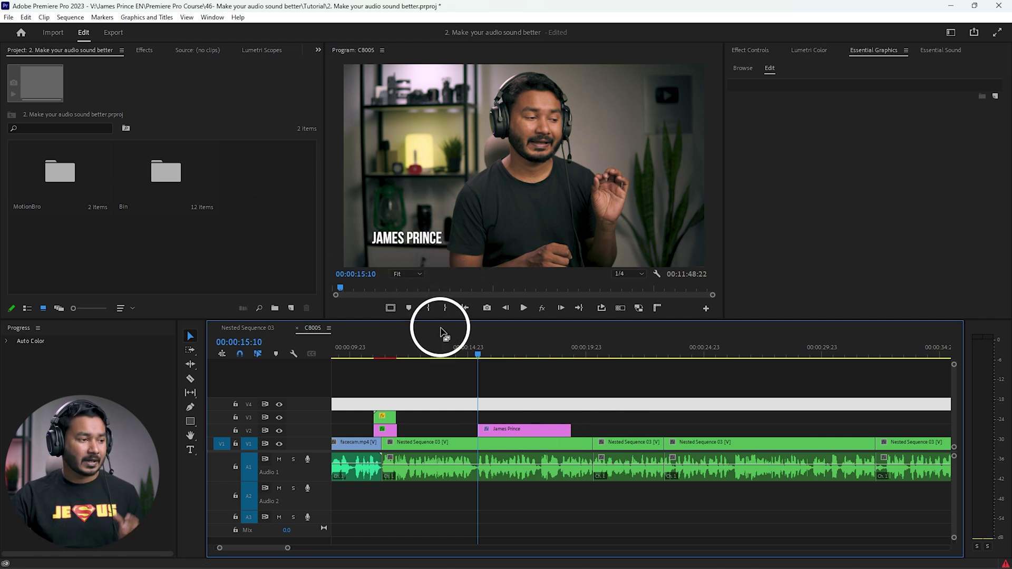
click(526, 431)
right_click(527, 433)
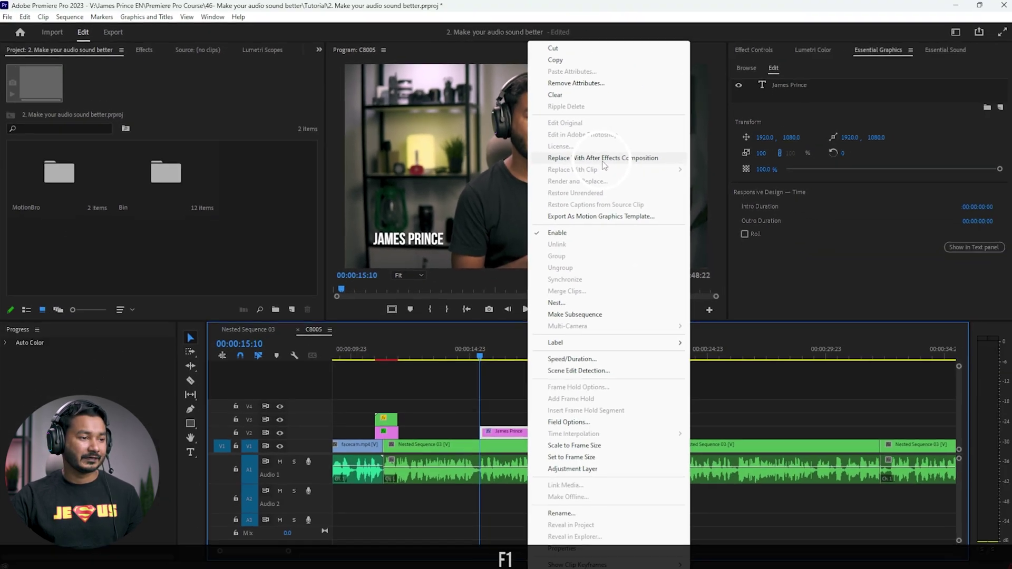
click(602, 159)
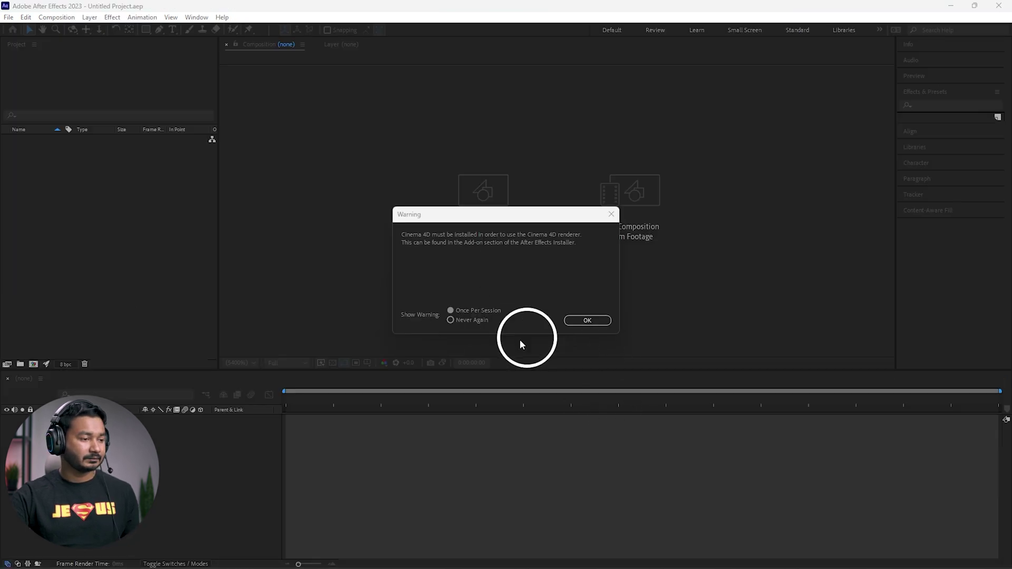
Step: Dismiss the Cinema 4D warning and save the new After Effects project to the Desktop
click(587, 320)
key(ctrl+s)
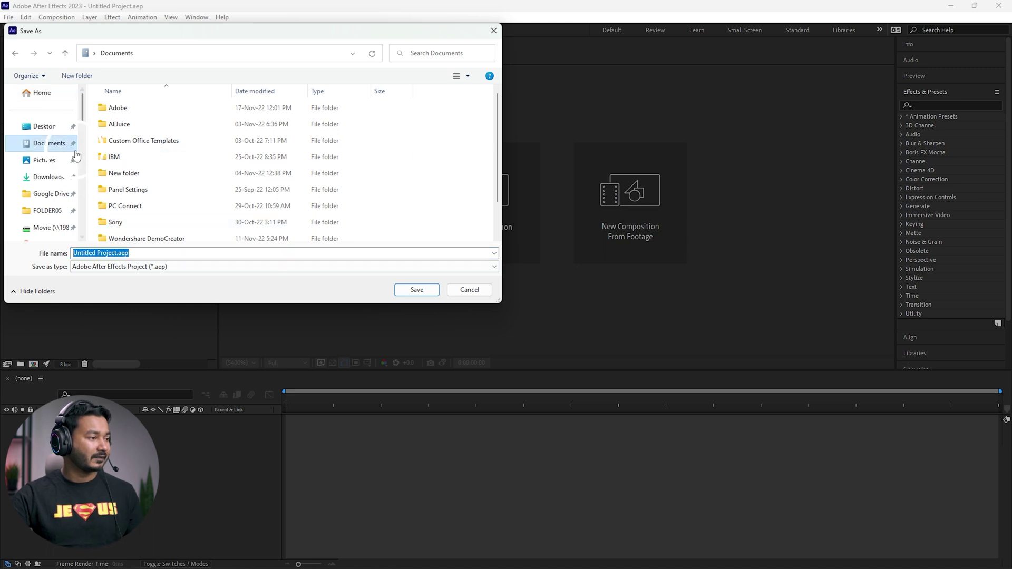
click(39, 132)
click(417, 289)
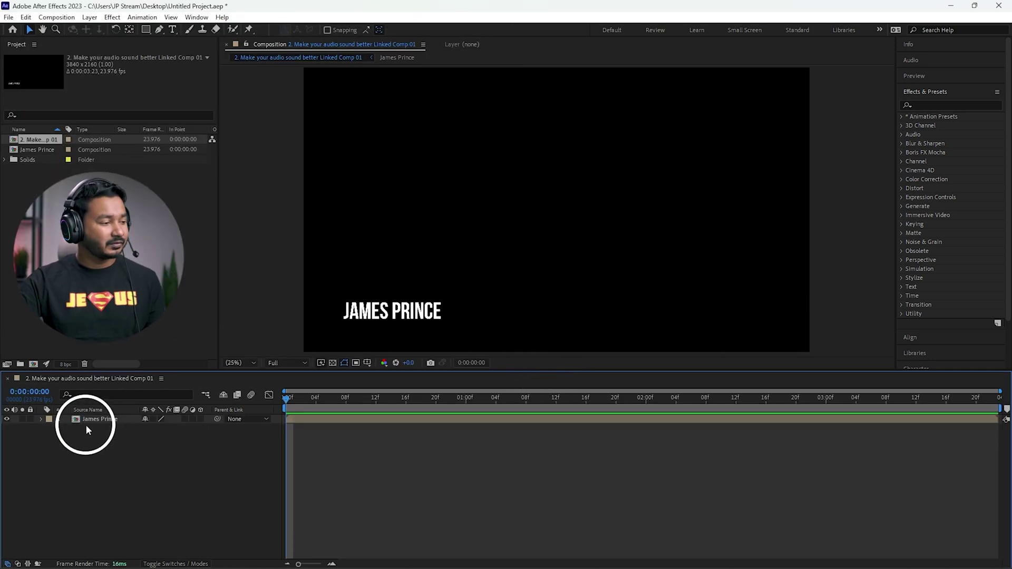
click(94, 419)
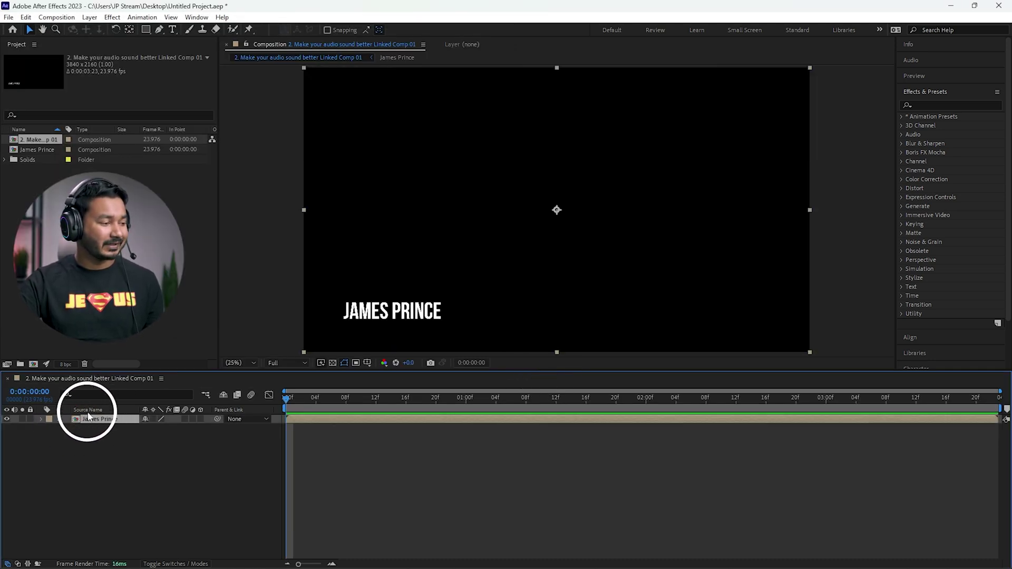
double_click(80, 419)
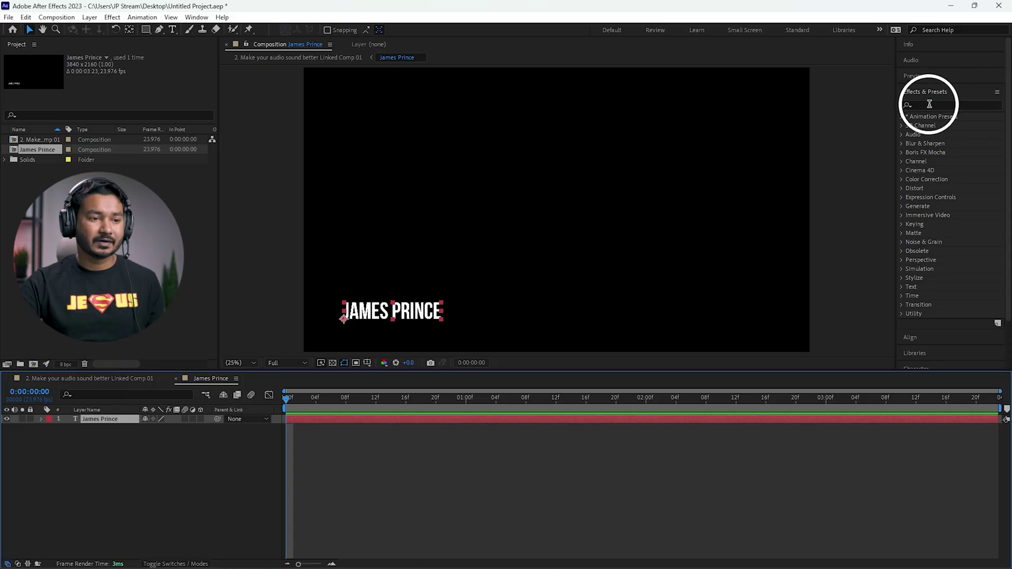
click(930, 103)
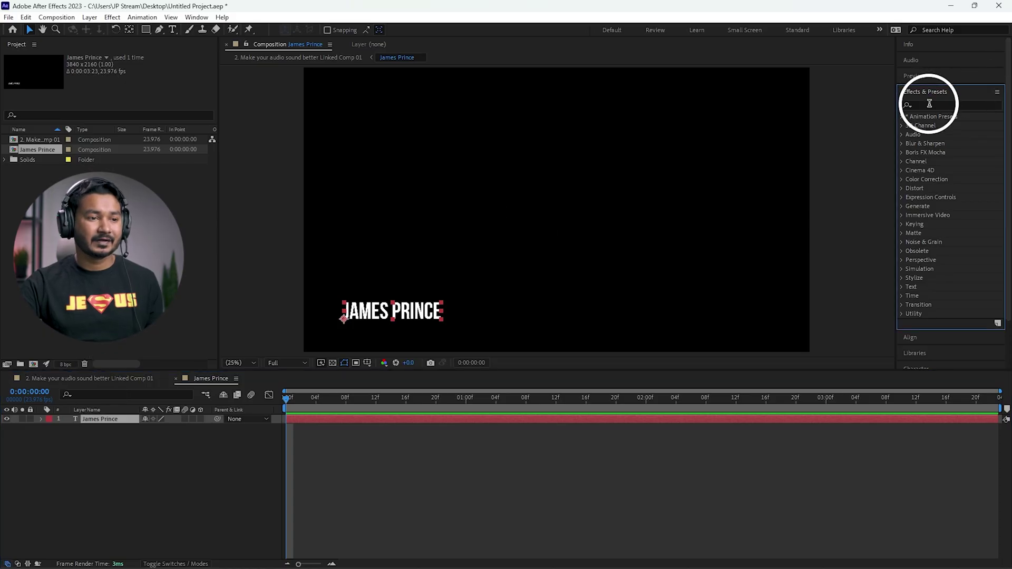
click(929, 103)
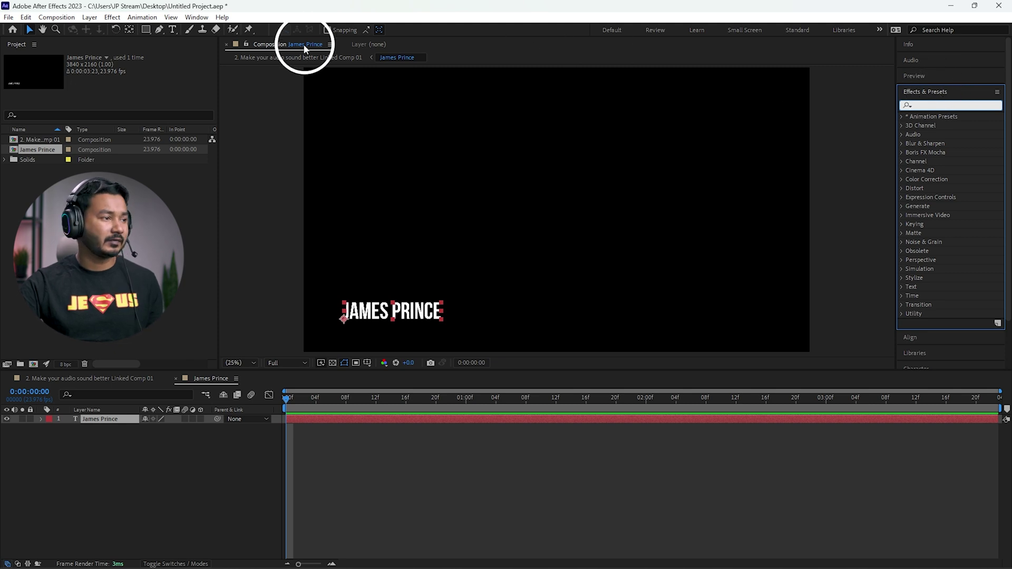
click(197, 17)
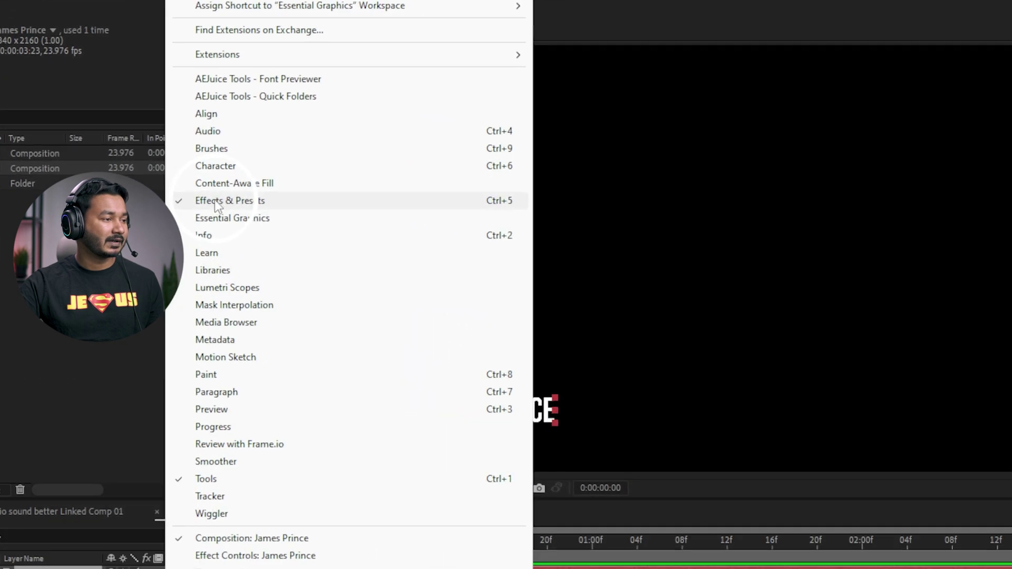
click(218, 171)
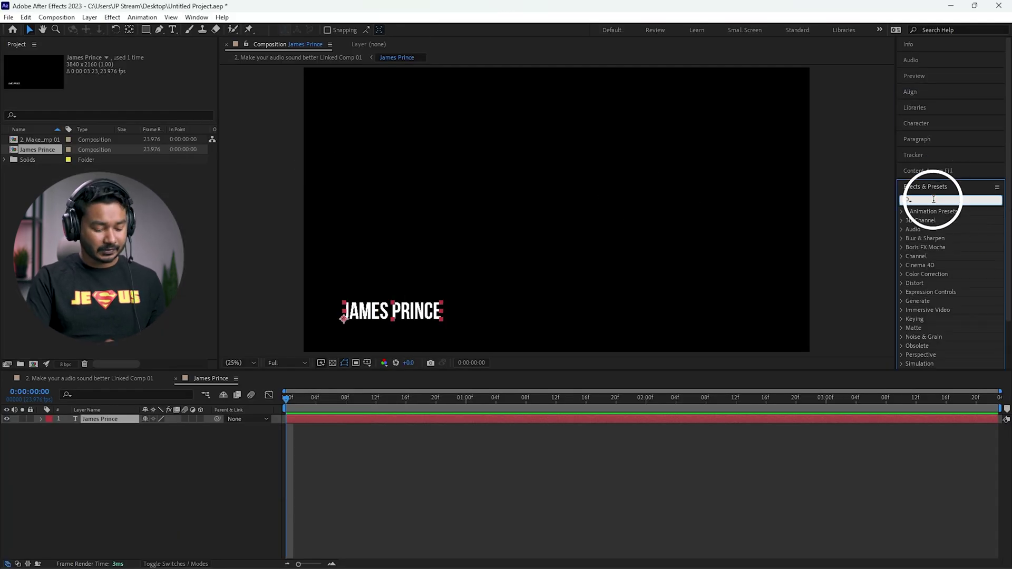
text(type)
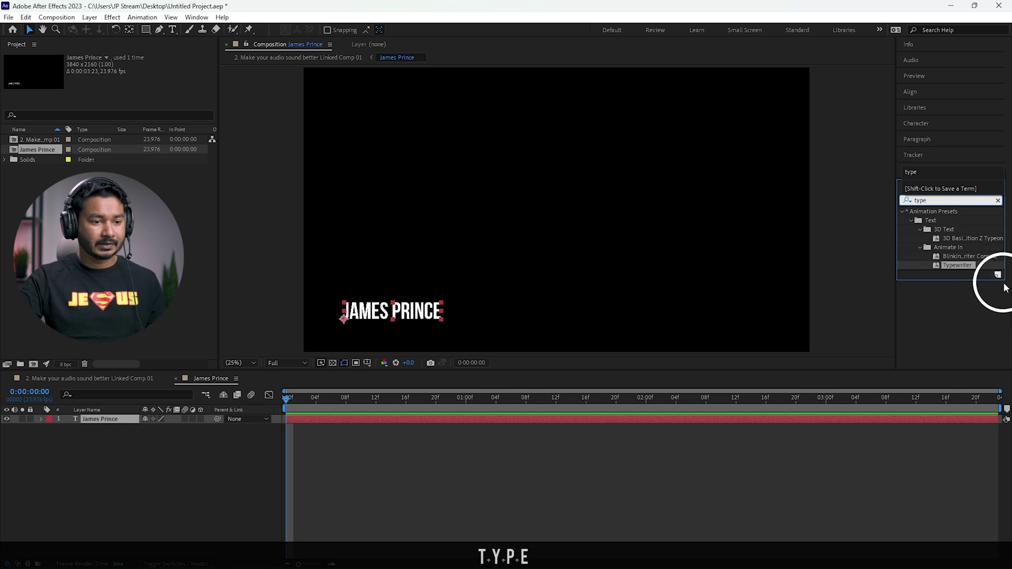
drag(942, 265, 100, 419)
Step: Preview the typewriter type-on, then reveal the layer's Range Selector Start keyframes
click(279, 403)
key(space)
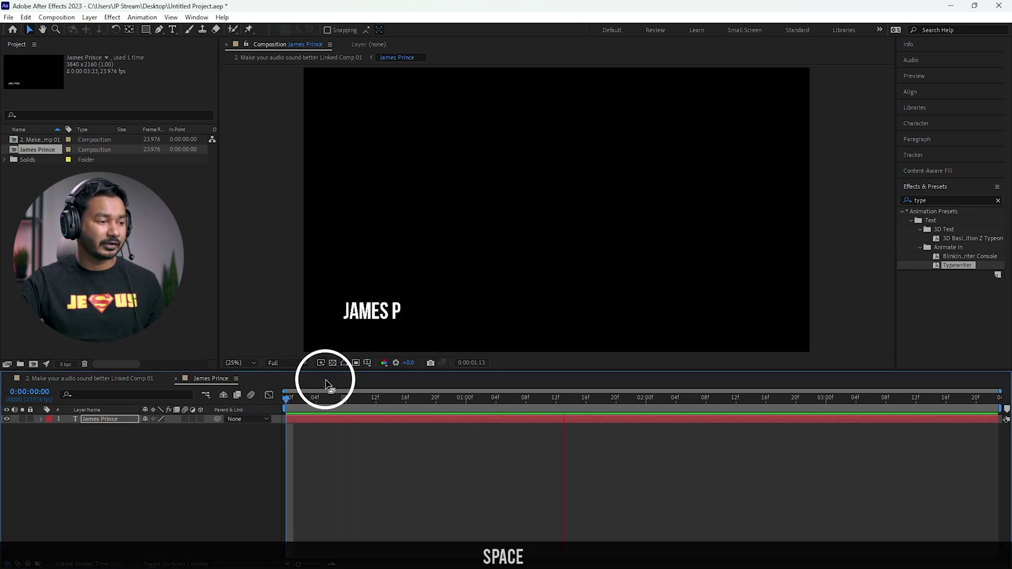
key(space)
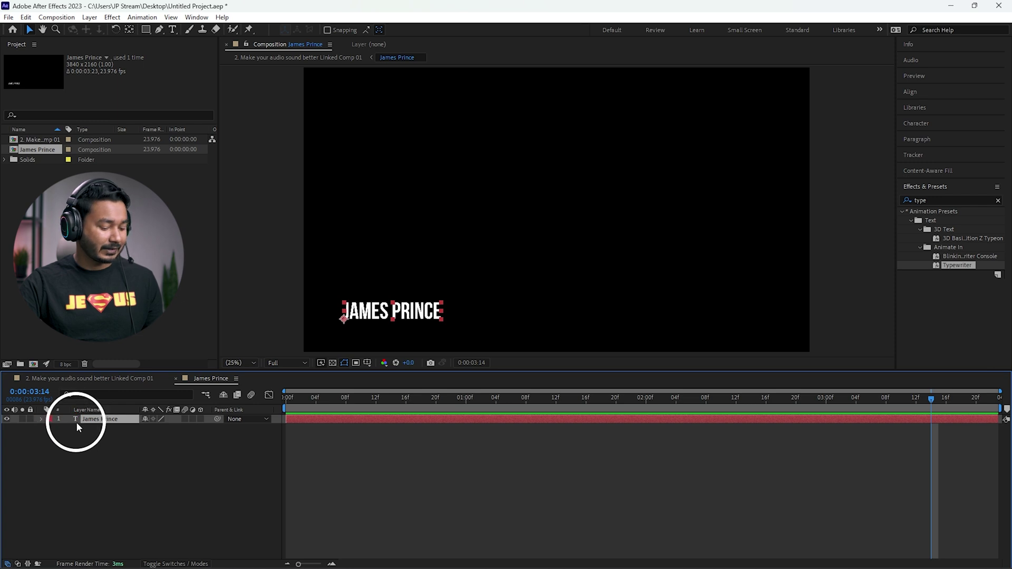
key(u)
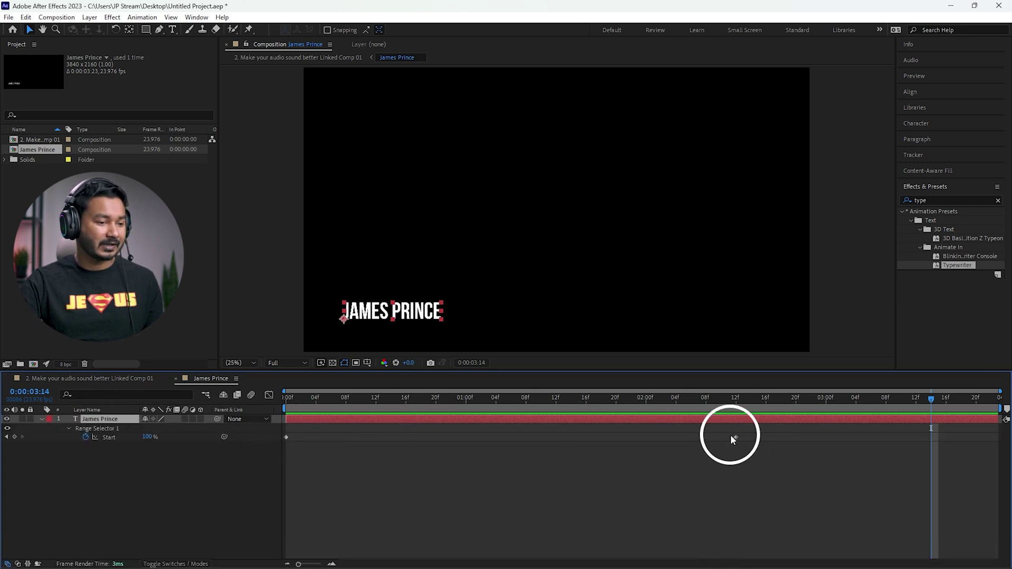
Step: Move the ending Start keyframe from 02:12 to about 22 frames and preview the faster type-on
drag(735, 438, 664, 448)
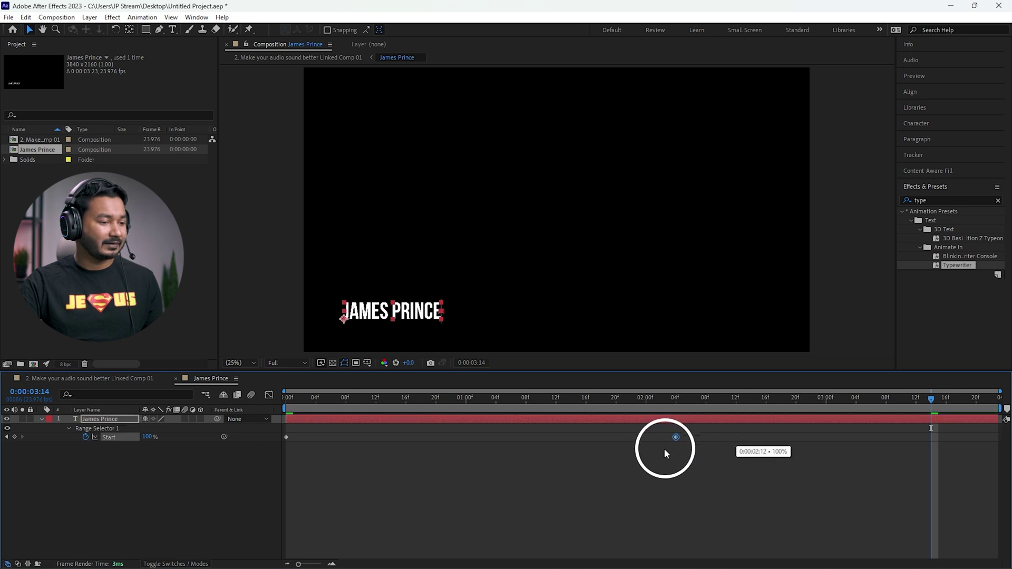
mouse_move(441, 448)
mouse_down()
mouse_move(416, 441)
mouse_move(440, 440)
mouse_up()
key(Home)
key(space)
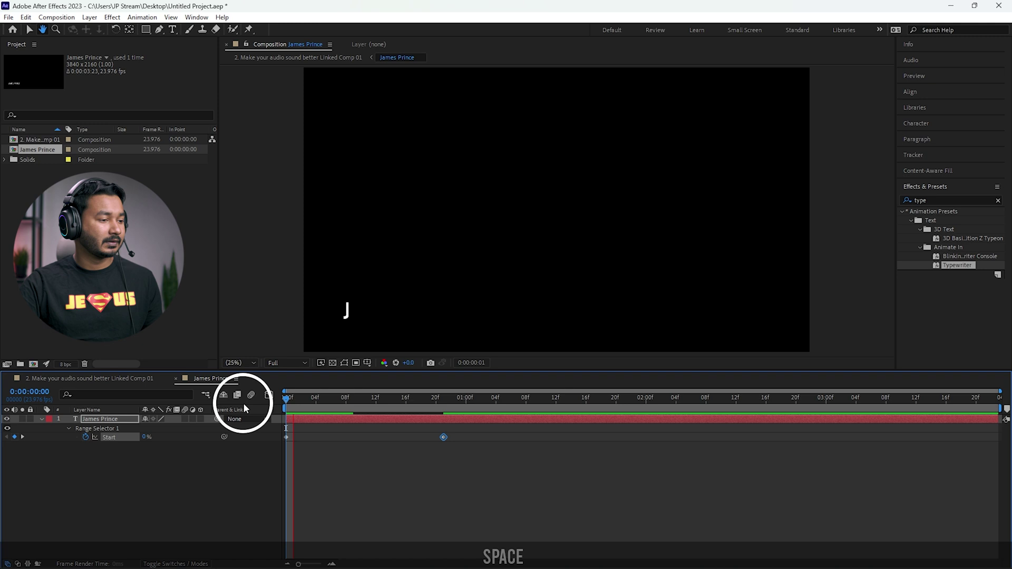
key(space)
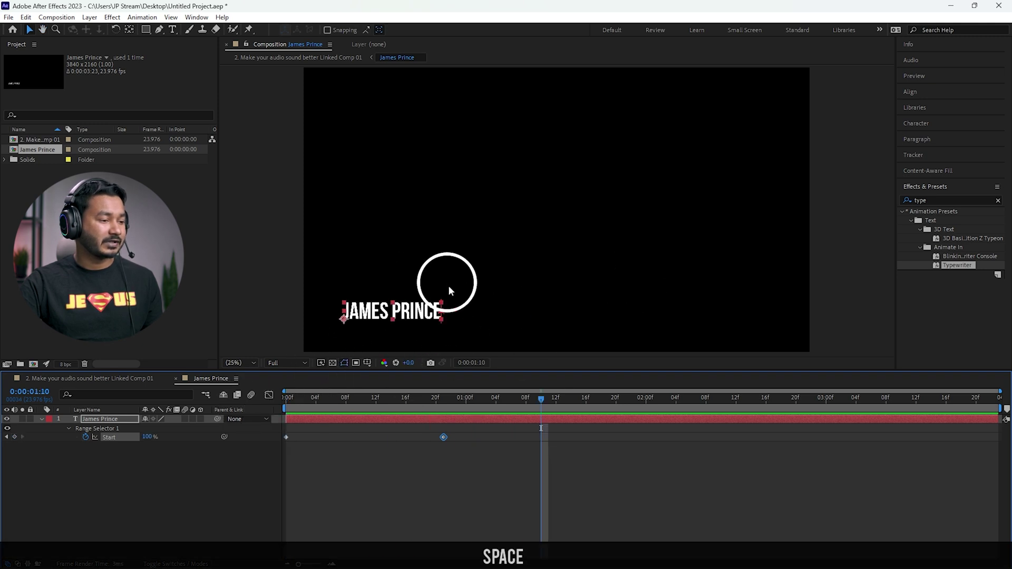
Step: Pull the ending Start keyframe further, to about 15 frames, and preview again
drag(443, 437, 399, 436)
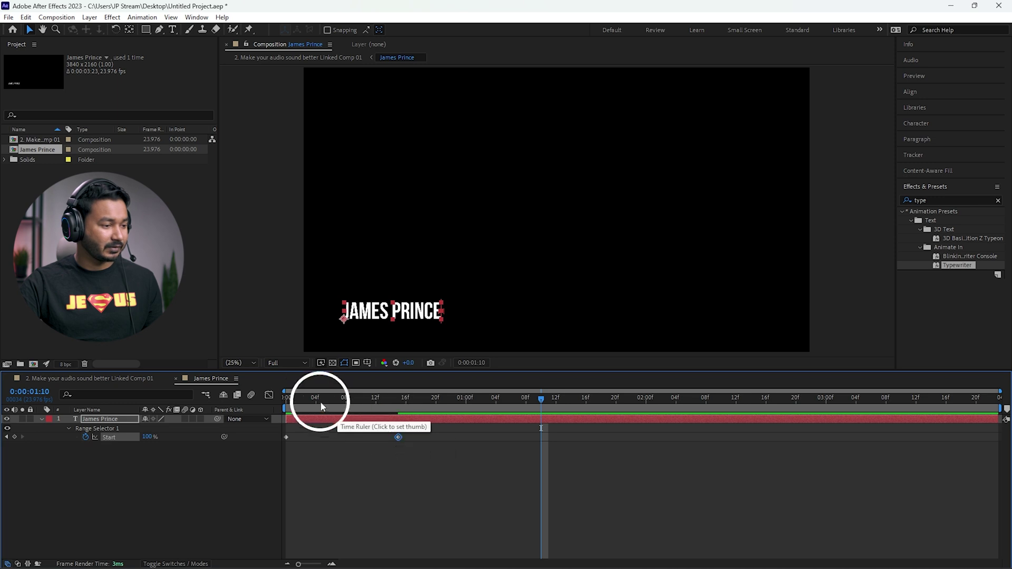
key(Home)
key(space)
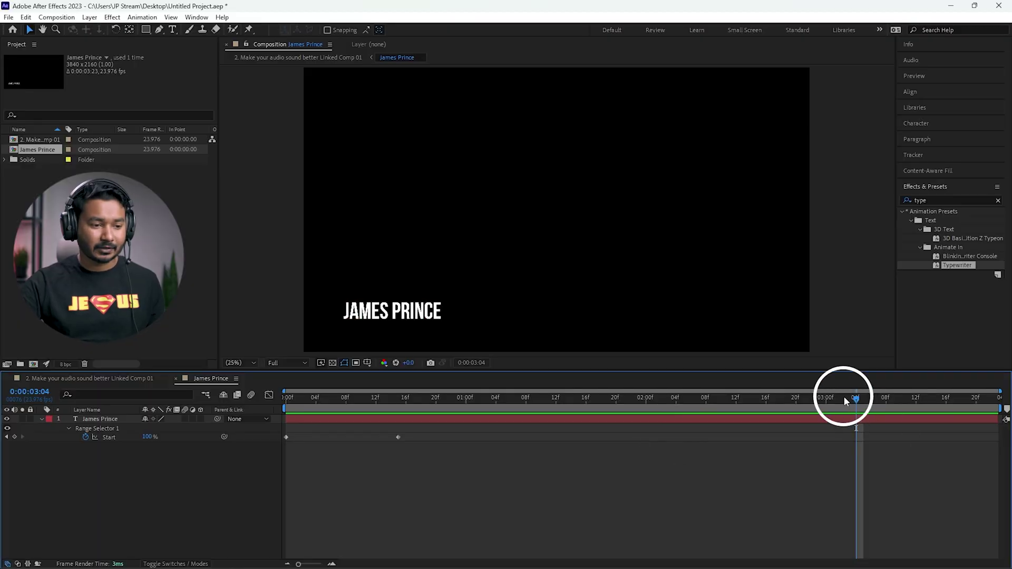
Step: Add a Start keyframe at 3:05 and set Start to 0% at 3:22 so the name types off
drag(855, 401, 421, 404)
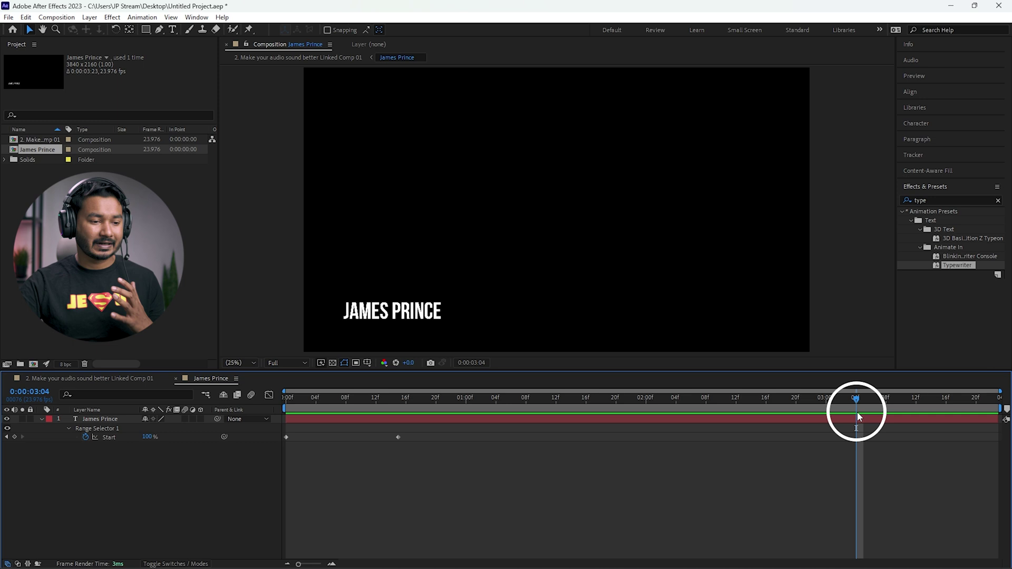
drag(859, 405, 863, 400)
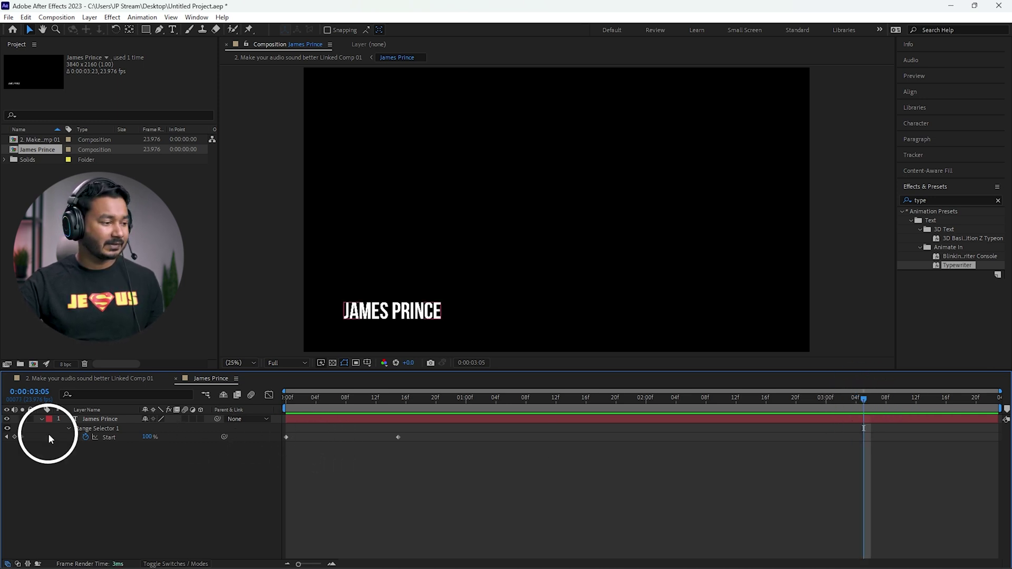
click(98, 429)
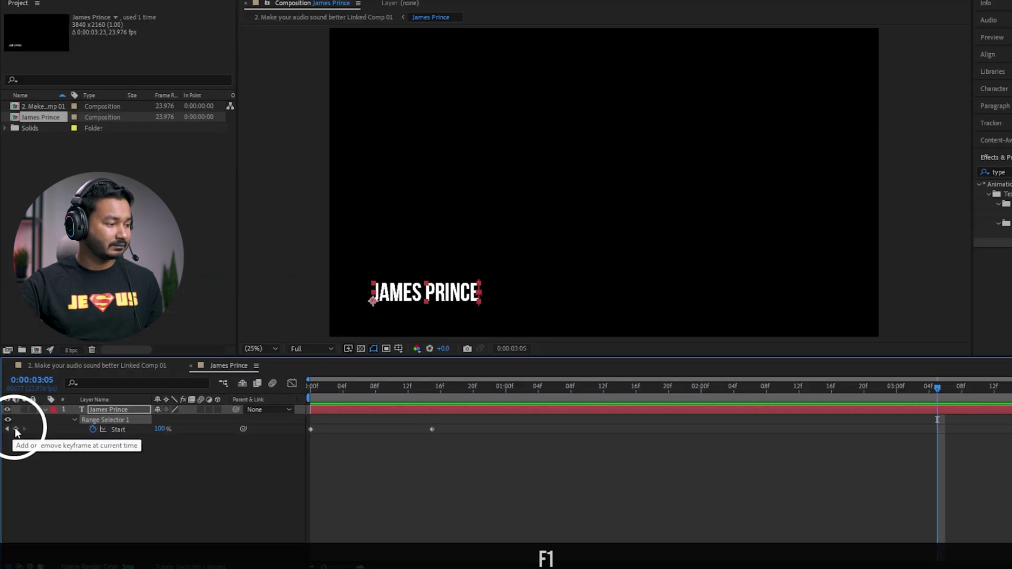
click(21, 387)
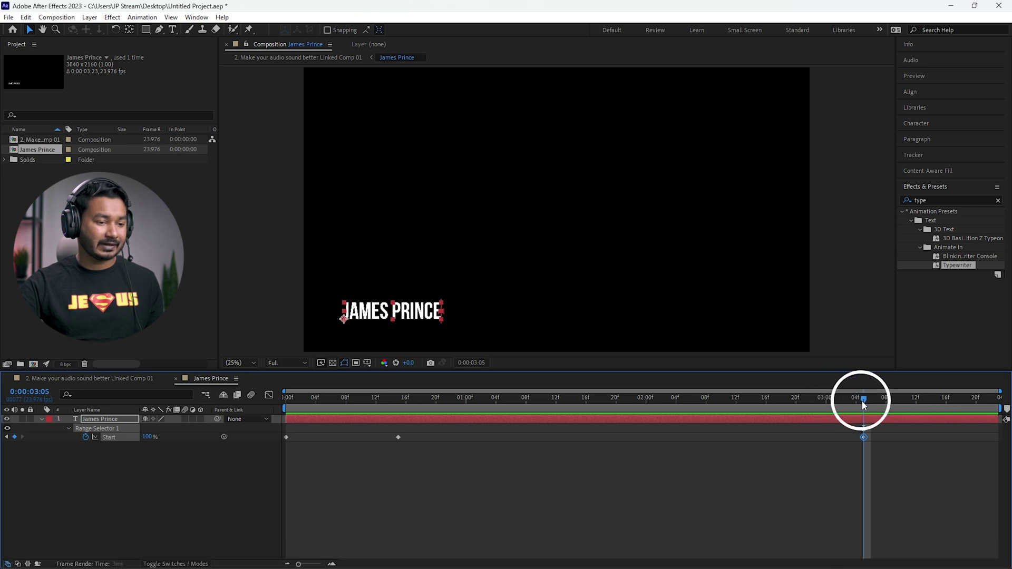
drag(860, 402, 996, 401)
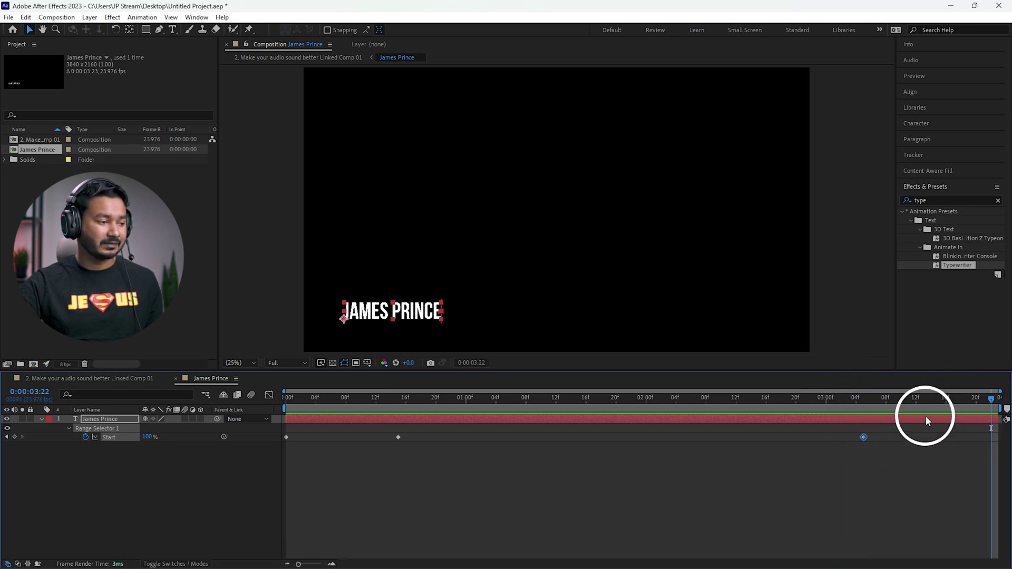
drag(144, 436, 58, 444)
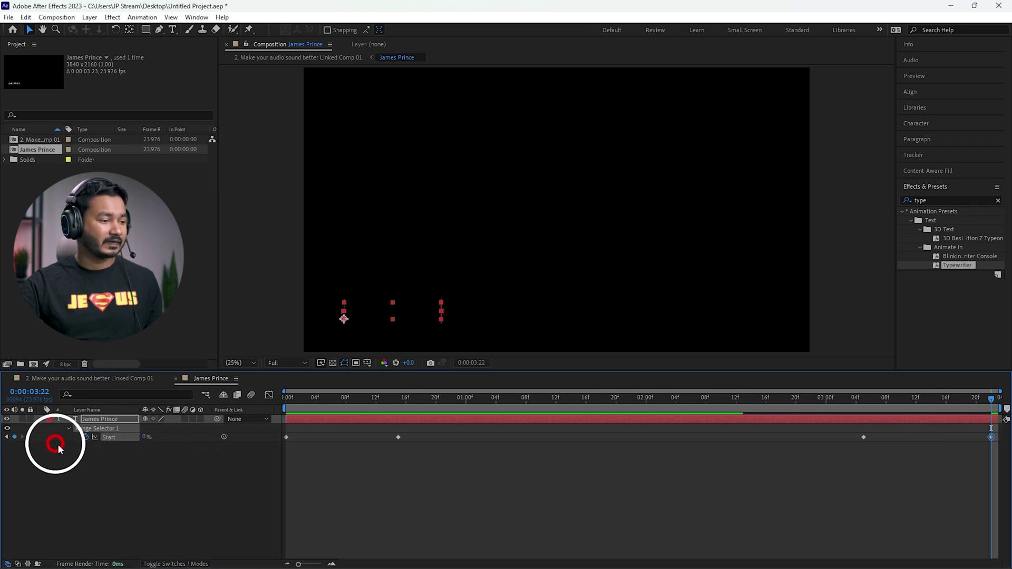
Step: Preview the full type-on and type-off from the start of the comp
drag(371, 408, 264, 428)
key(space)
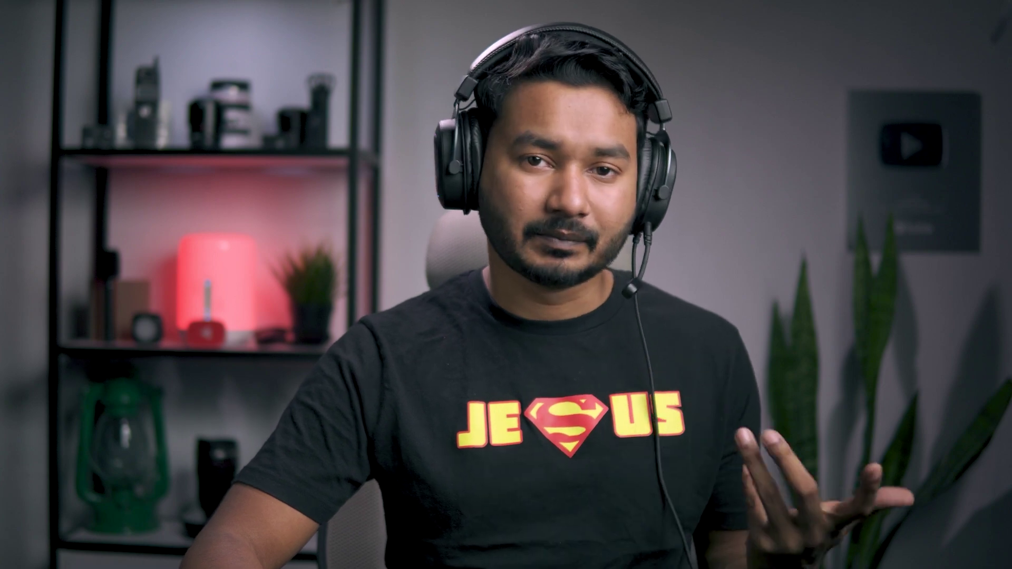
key(space)
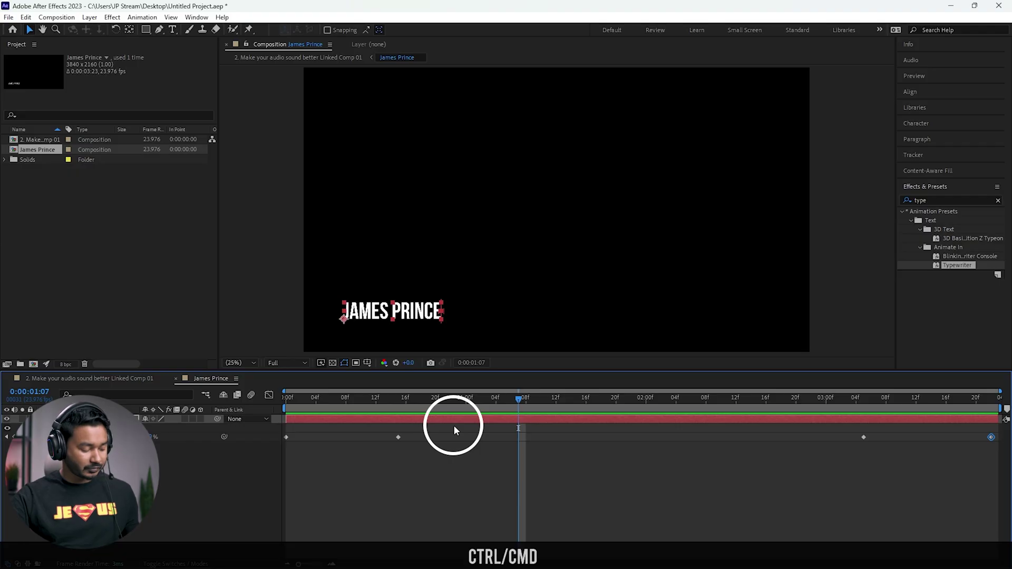
Step: Save the After Effects project and return to Premiere Pro with the time at 14:23
key(ctrl+s)
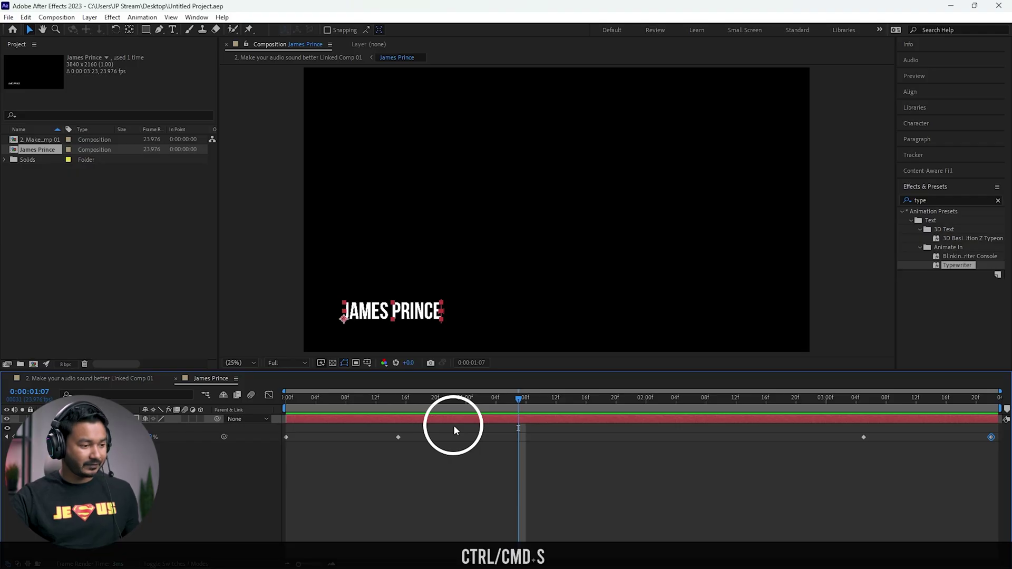
mouse_move(568, 563)
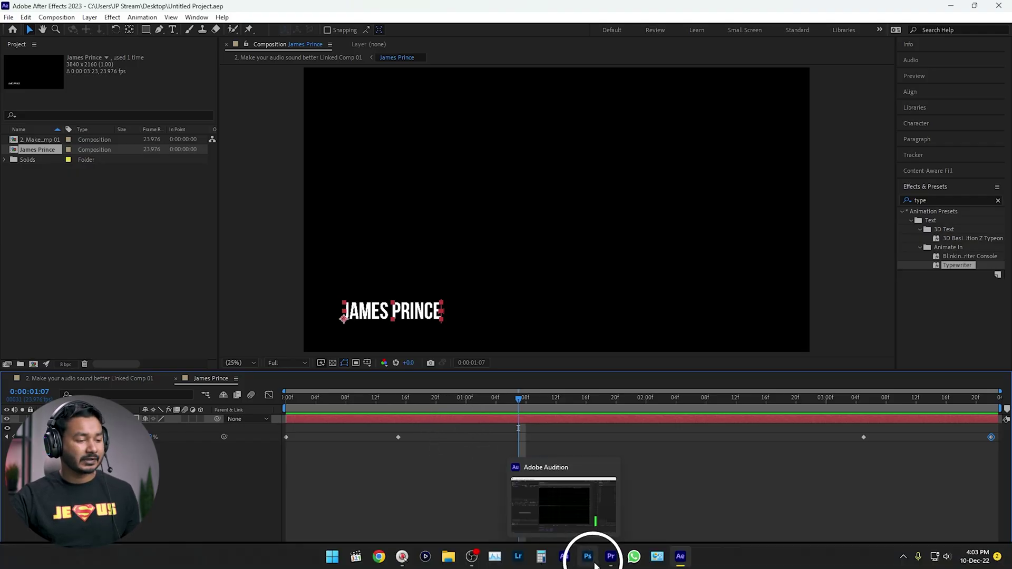
click(611, 560)
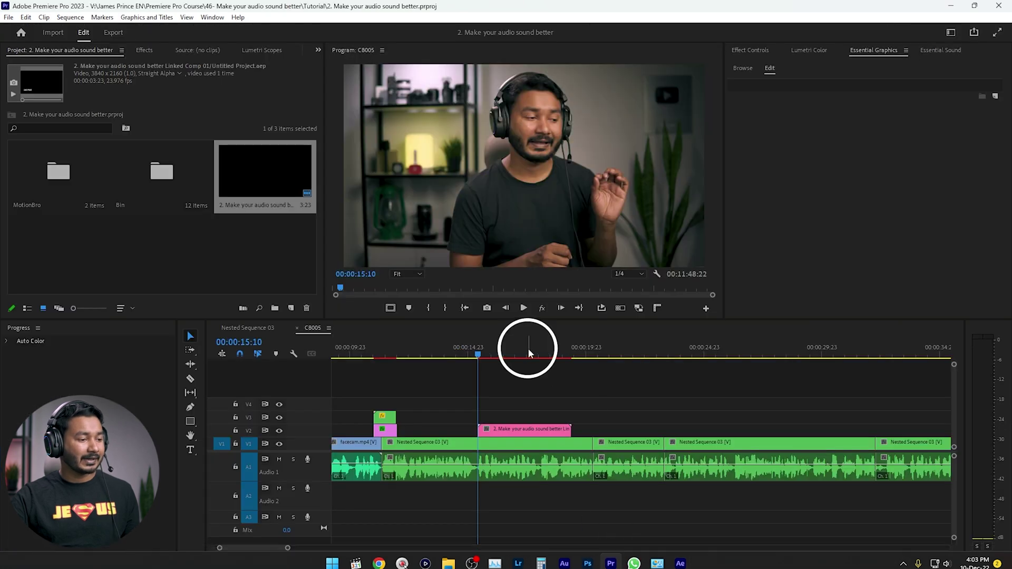
click(467, 349)
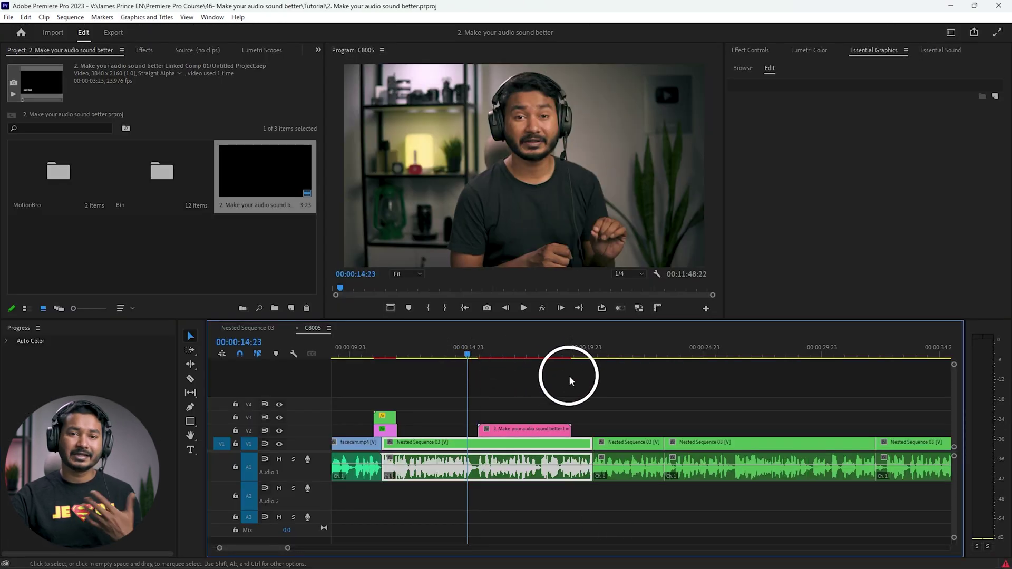